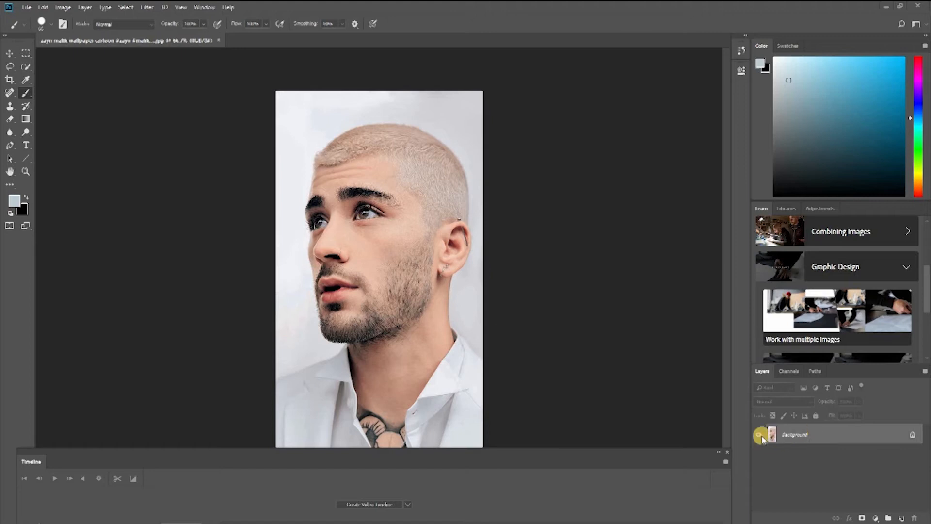
- Select the whole portrait image, including its background, with the Quick Selection tool
click(29, 68)
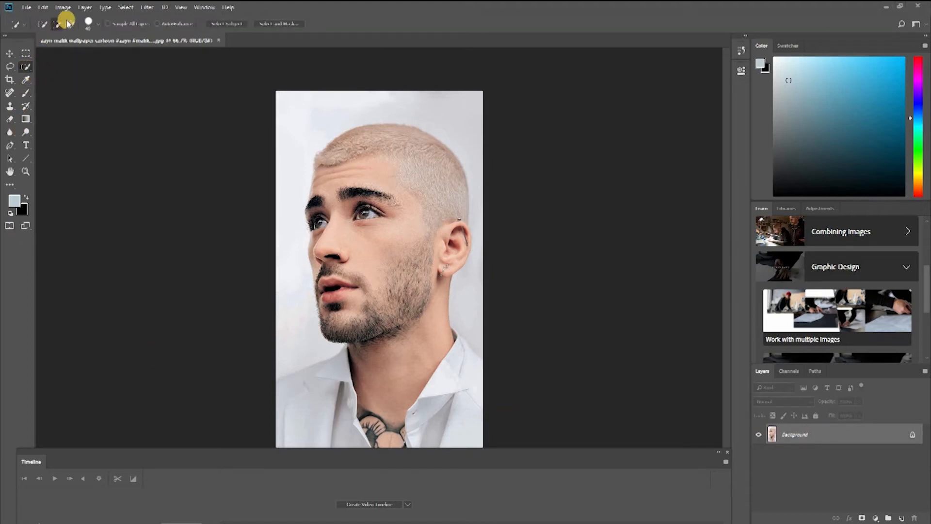
drag(272, 93, 363, 204)
mouse_move(444, 336)
mouse_down()
mouse_move(488, 438)
mouse_move(476, 398)
mouse_move(306, 438)
mouse_move(268, 435)
mouse_move(400, 444)
mouse_move(398, 407)
mouse_up()
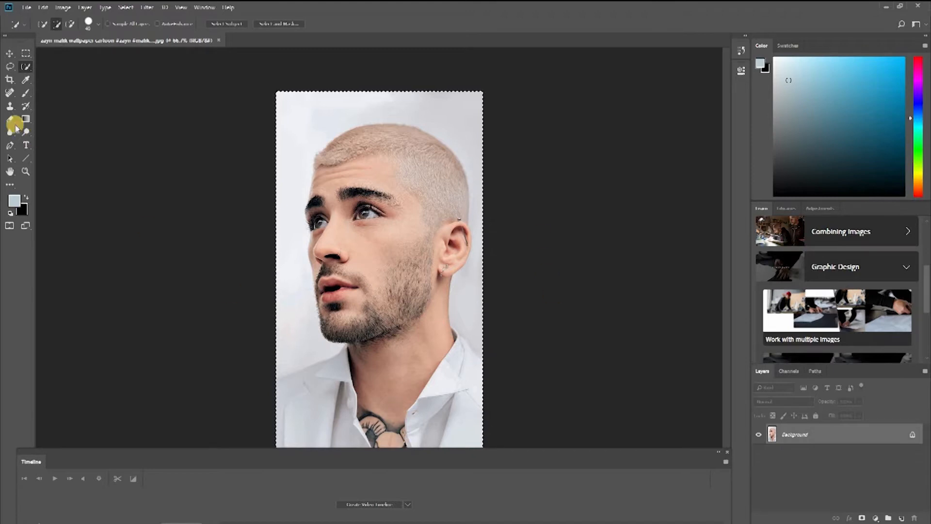
- Subtract the light background around the man's head and shoulders from the selection, including the leftover spot near the upper corner
click(71, 23)
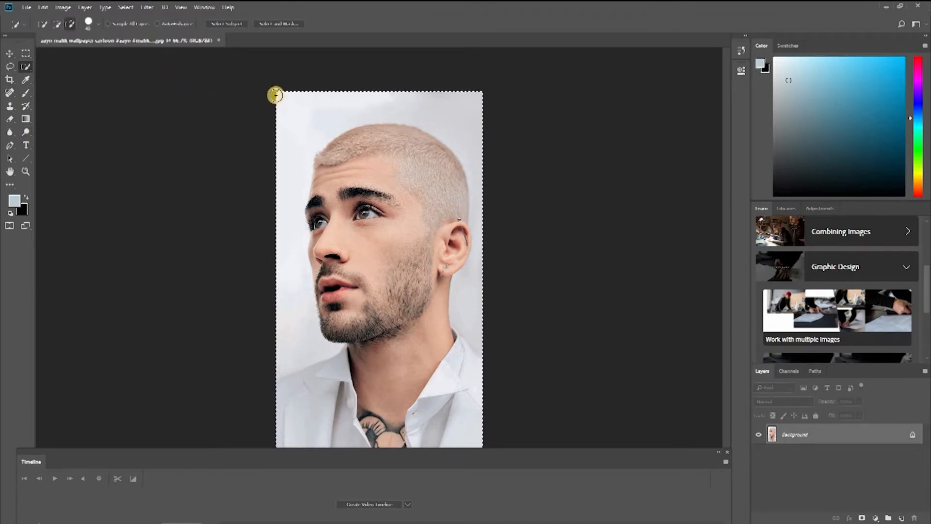
mouse_move(284, 100)
mouse_down()
mouse_move(322, 139)
mouse_move(358, 100)
mouse_move(403, 92)
mouse_move(470, 98)
mouse_move(485, 155)
mouse_move(484, 351)
mouse_move(465, 309)
mouse_up()
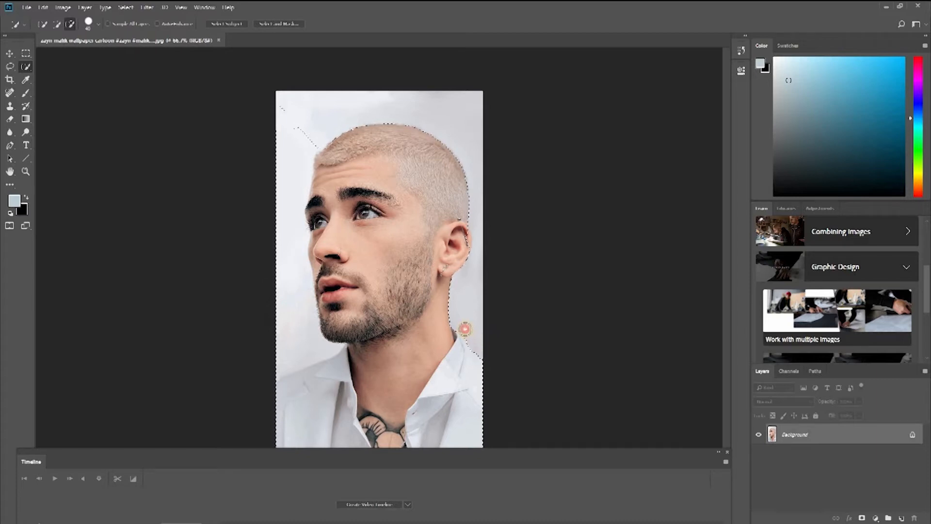
drag(273, 125, 276, 168)
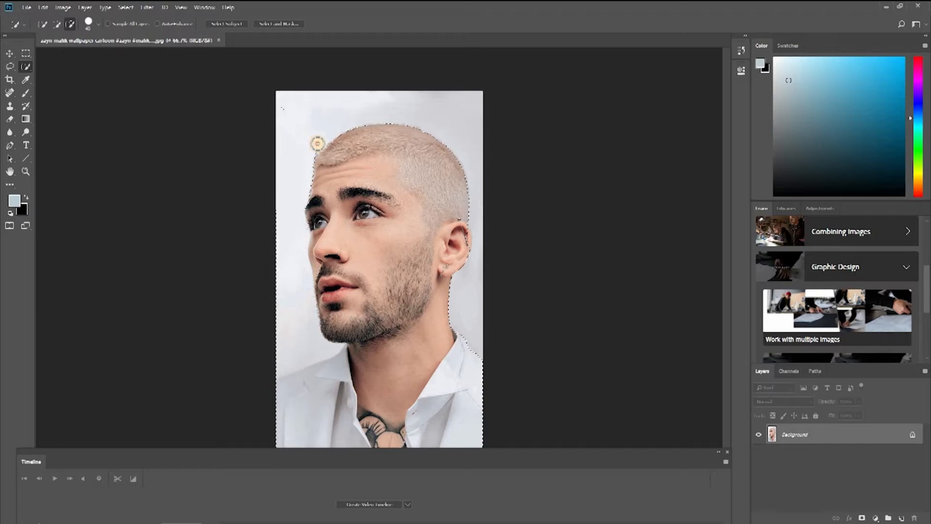
drag(272, 209, 277, 346)
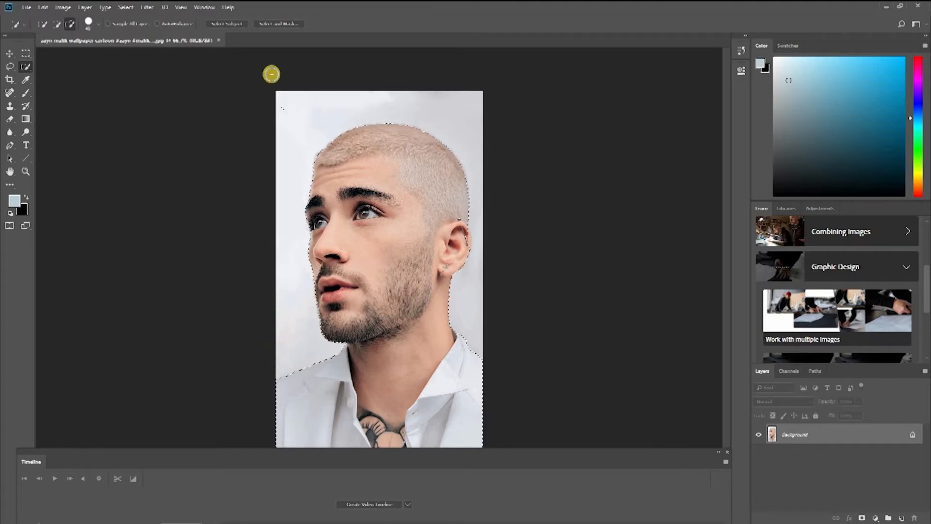
click(283, 111)
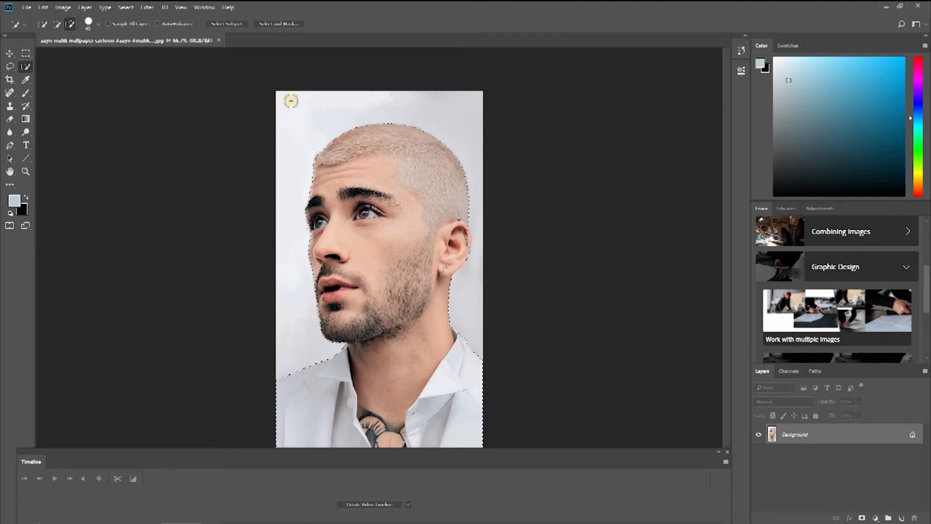
key(alt)
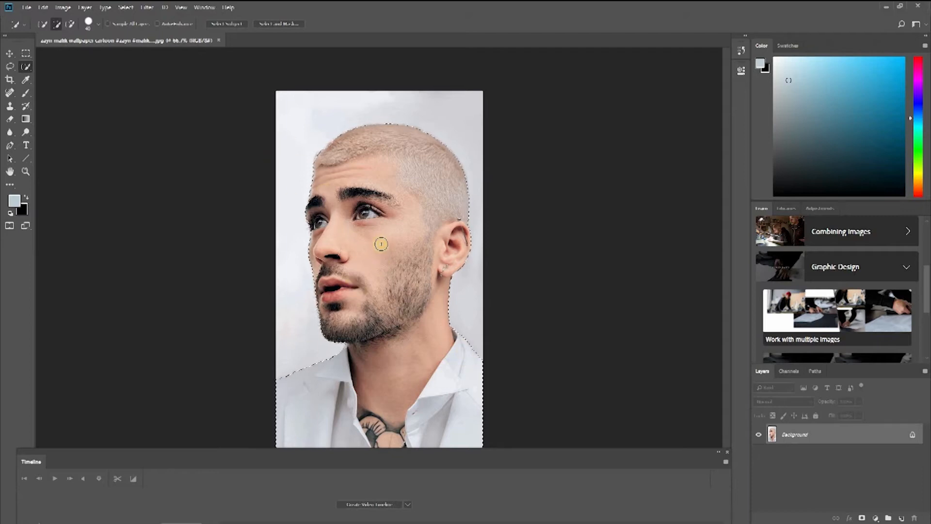
- Refine the selection in Select and Mask with a slight feather, about 51% contrast and a slightly inward edge shift, output to Selection
click(279, 24)
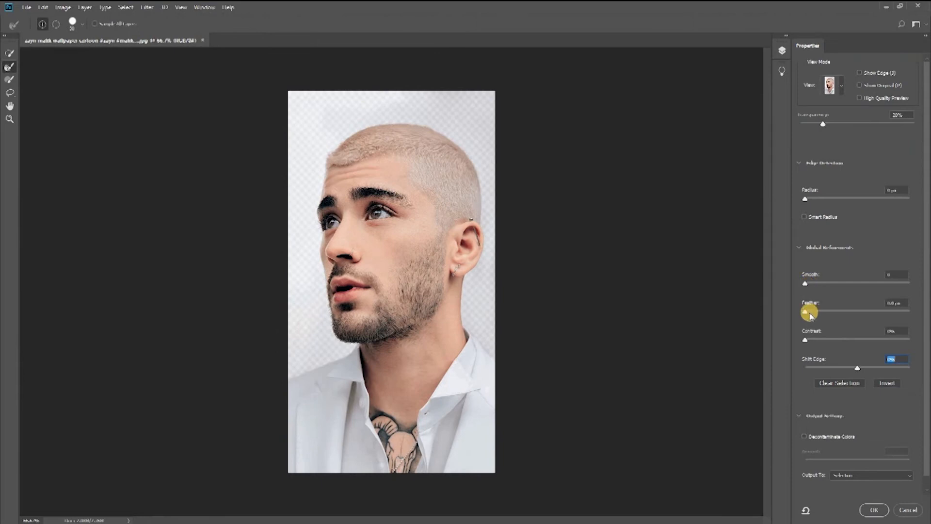
drag(806, 313, 818, 314)
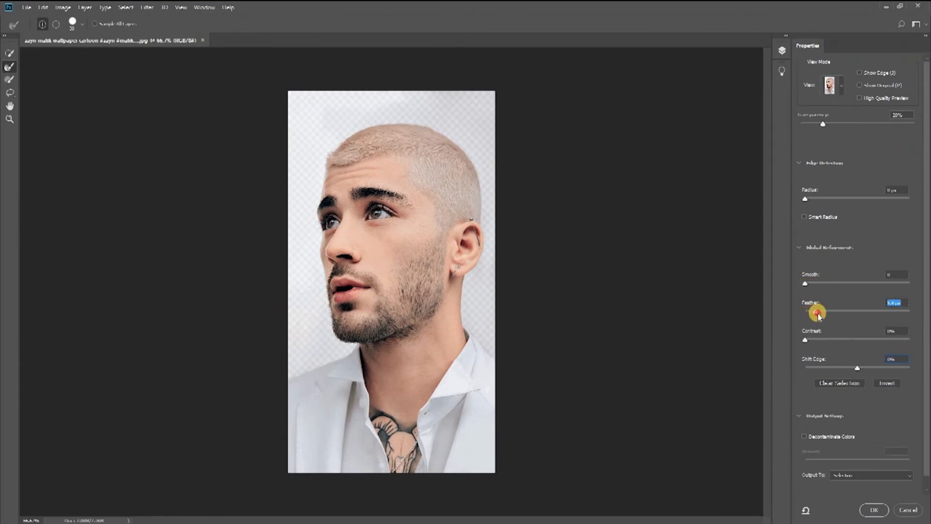
drag(822, 314, 814, 315)
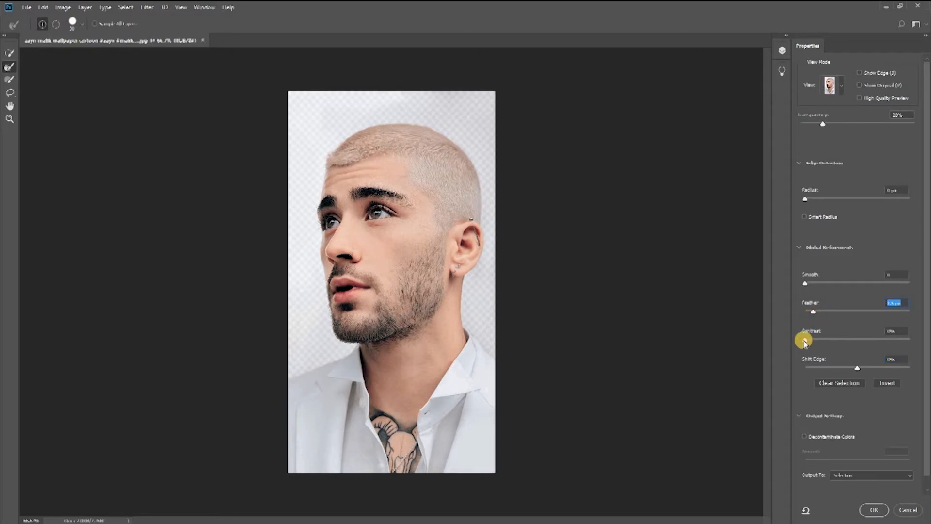
drag(809, 340, 856, 339)
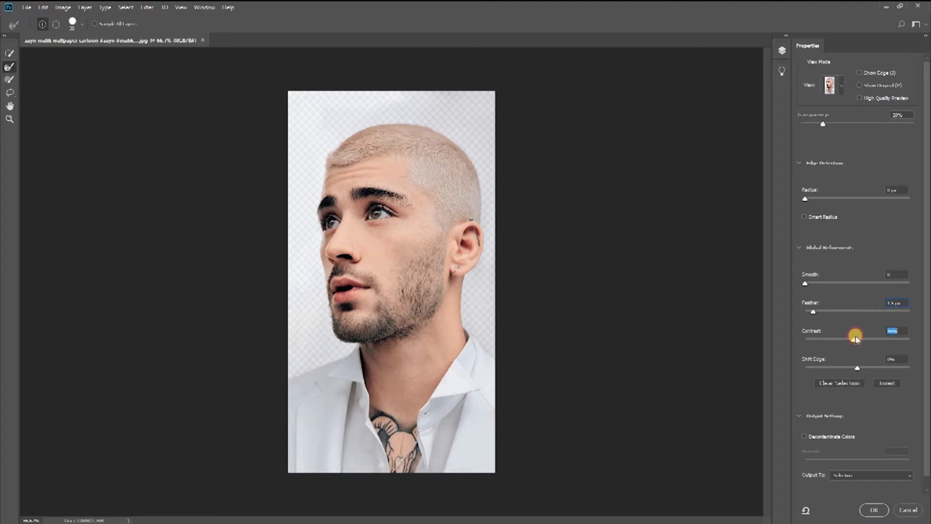
drag(859, 338, 859, 339)
drag(857, 371, 852, 372)
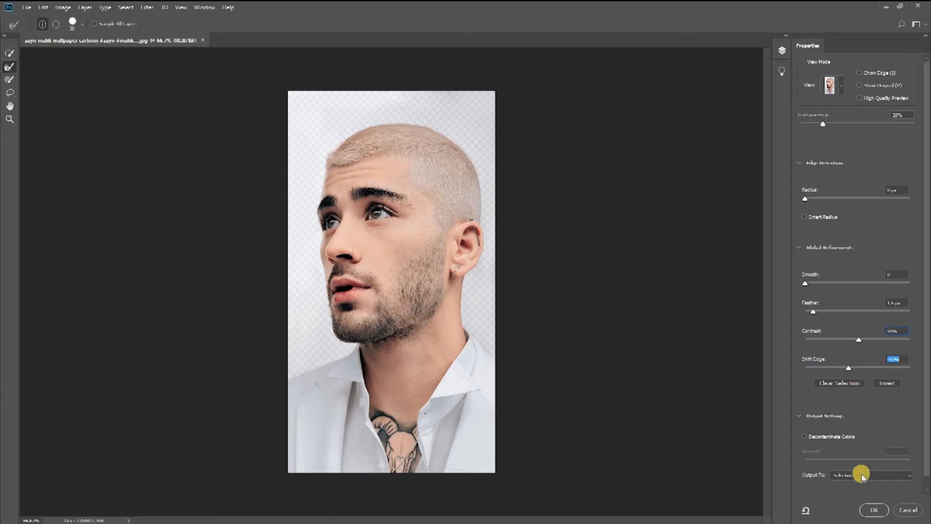
click(874, 510)
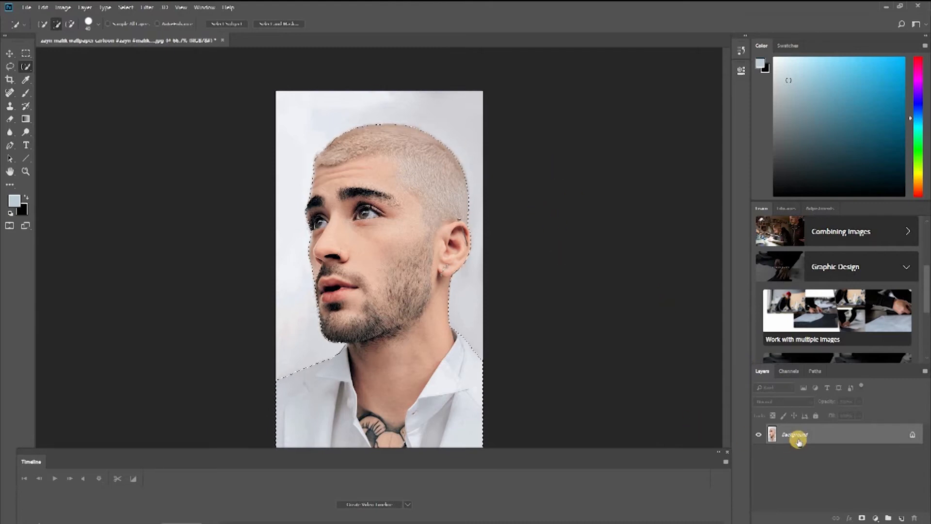
- Copy the selected man to a new layer and delete the original Background layer
key(ctrl+j)
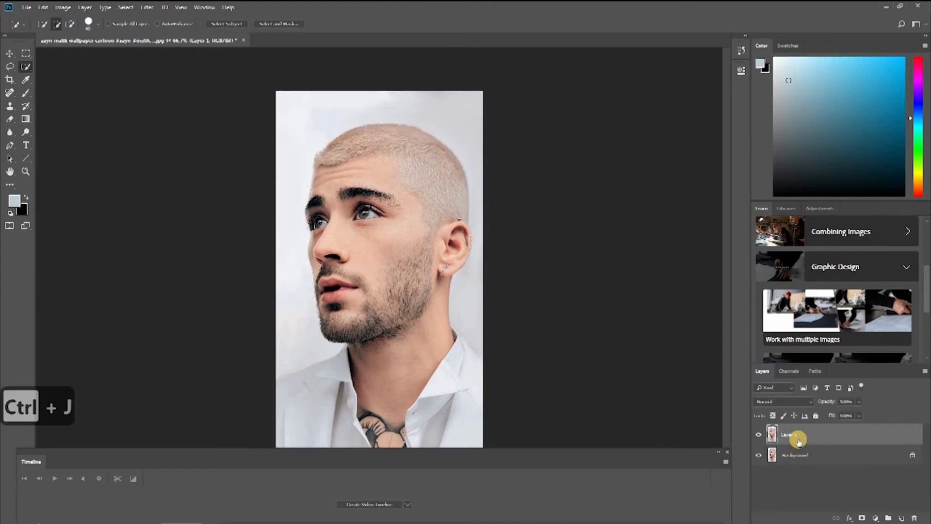
click(756, 455)
click(757, 455)
click(757, 455)
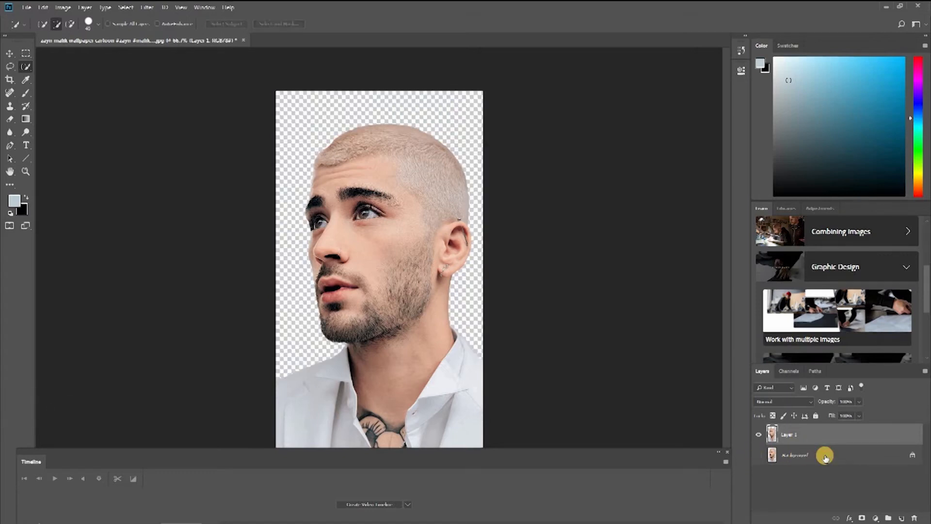
click(824, 457)
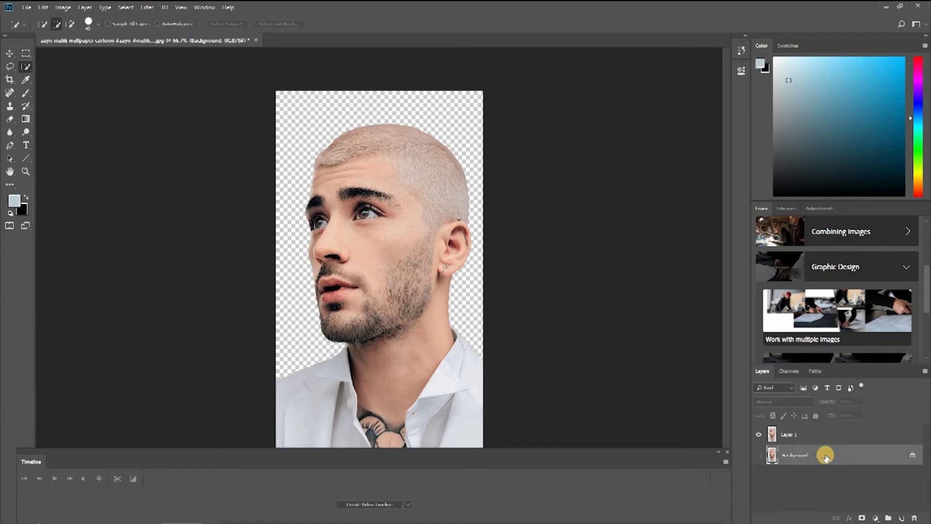
key(Delete)
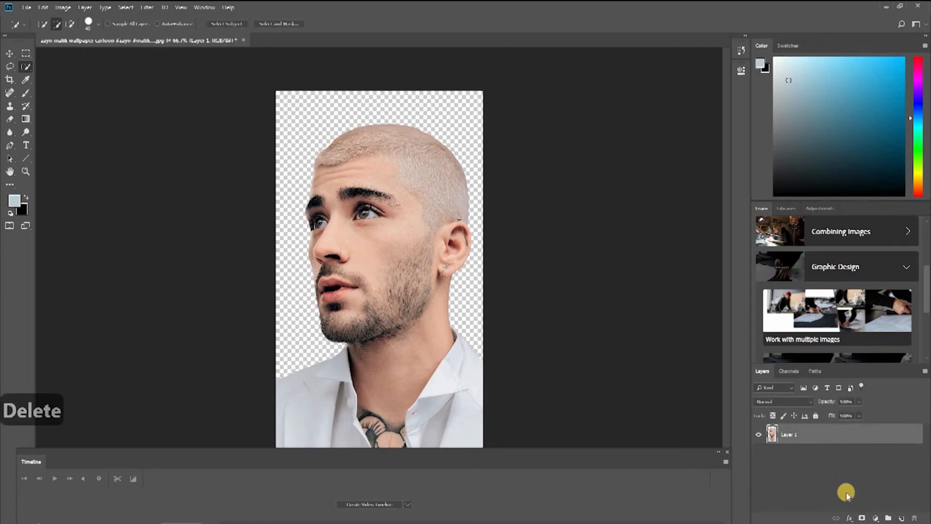
- Rename the cut-out layer as model
double_click(792, 434)
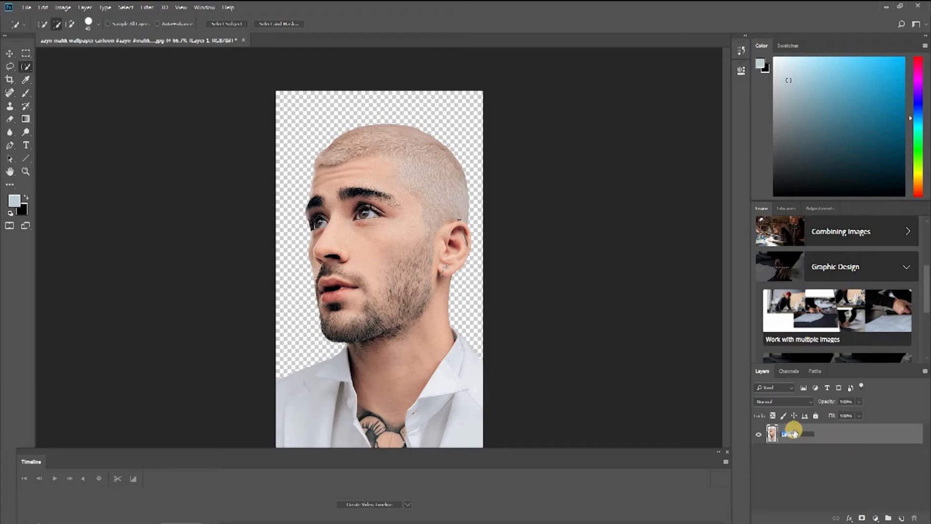
key(Delete)
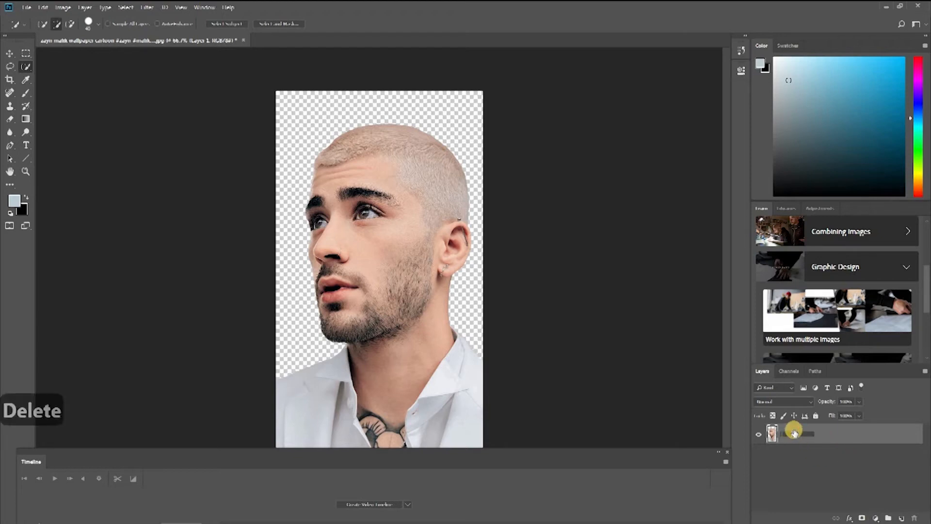
text(m)
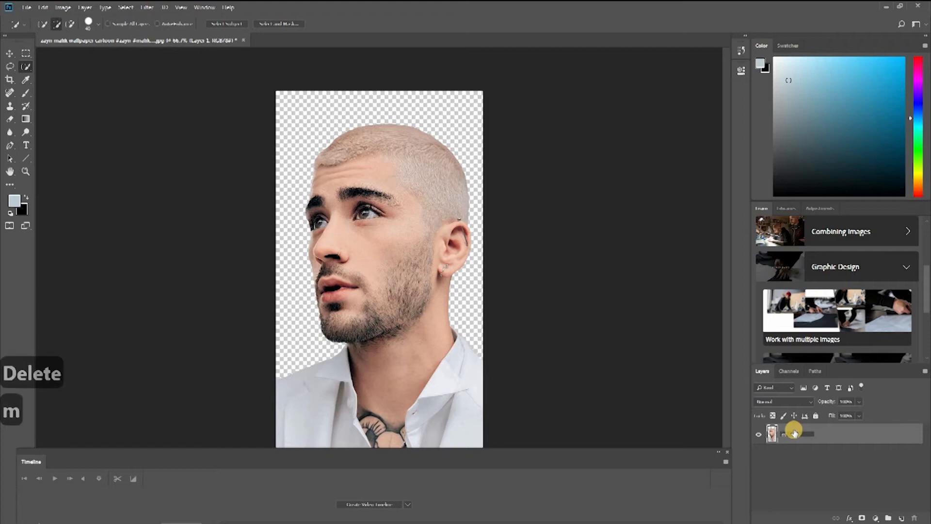
text(o)
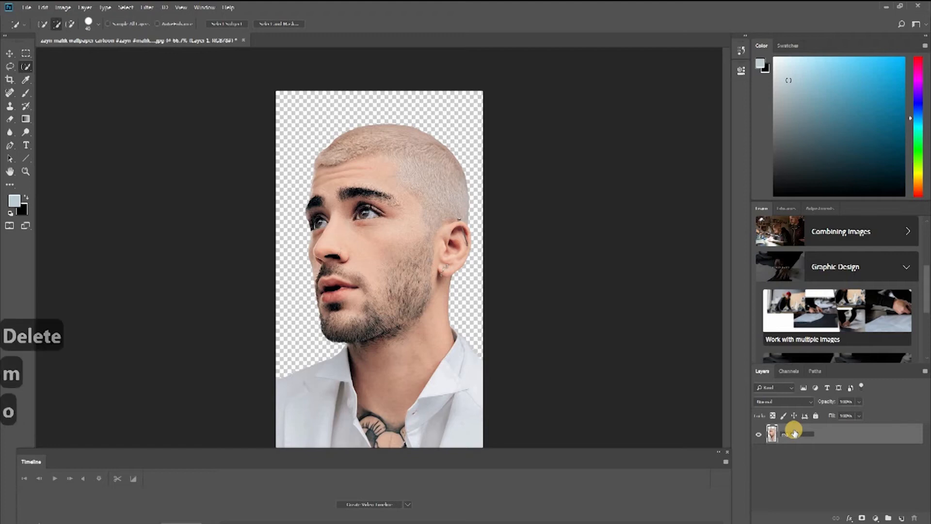
text(del)
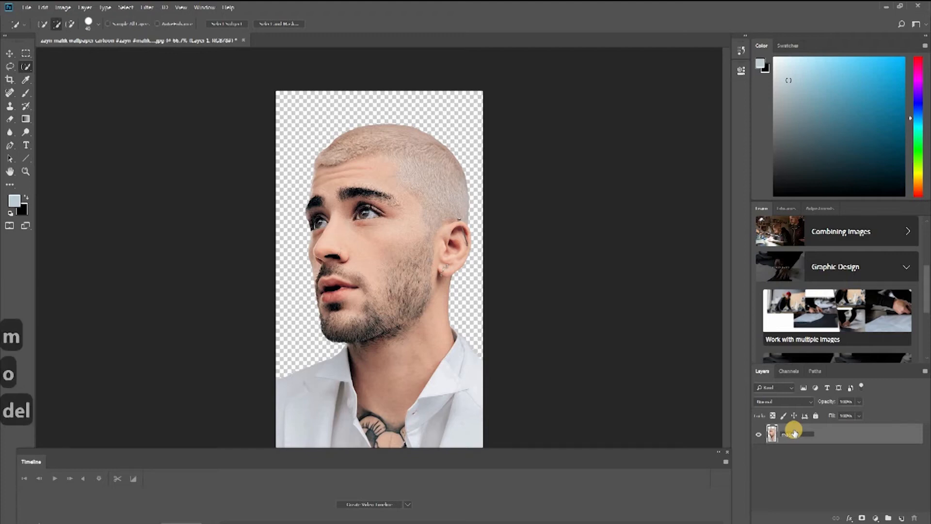
click(818, 480)
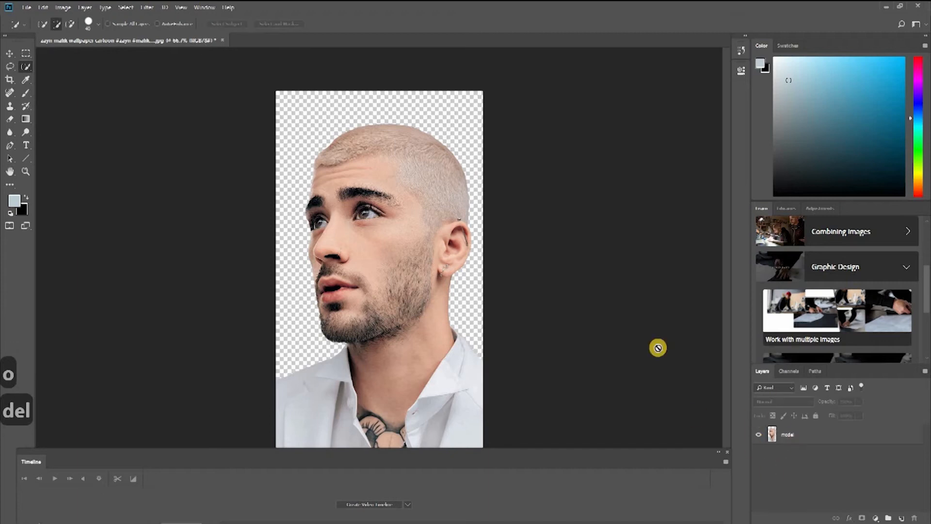
- Add a Solid Color fill layer in white, ffffff
click(876, 518)
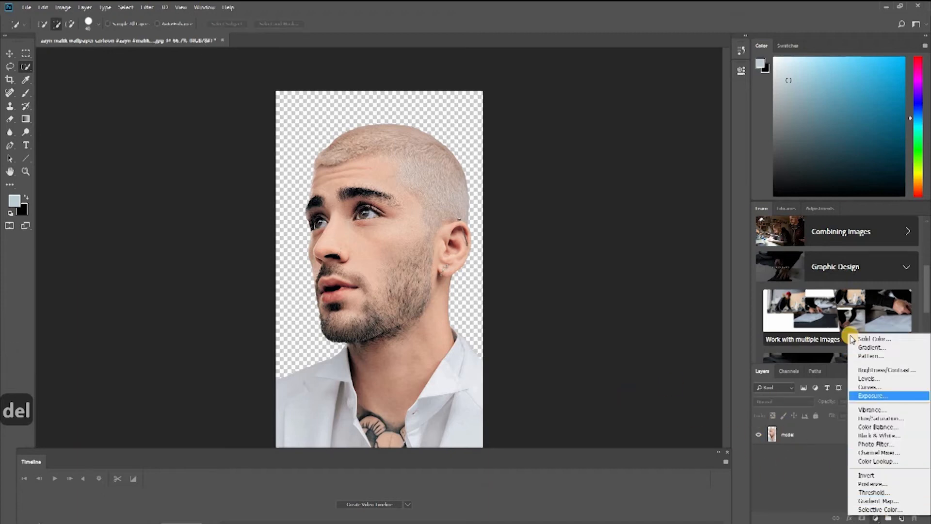
click(865, 338)
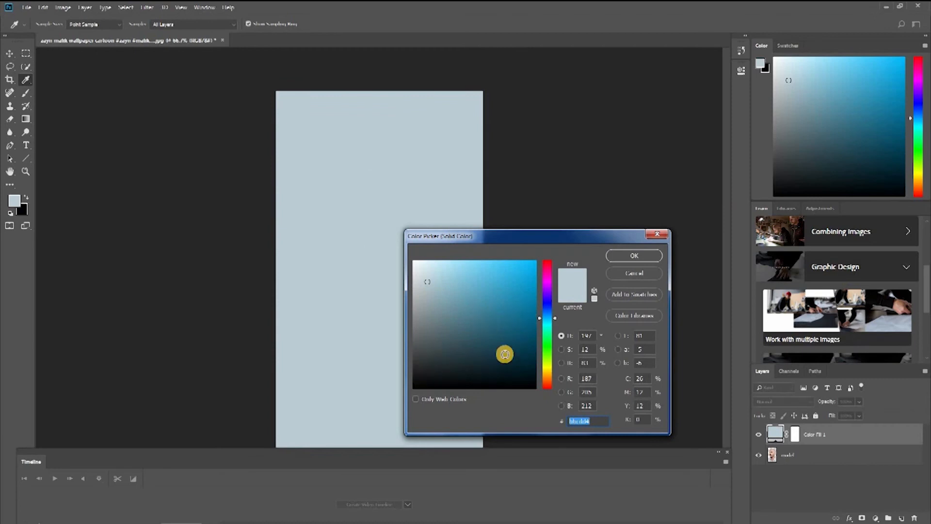
drag(597, 421, 559, 422)
key(BackSpace)
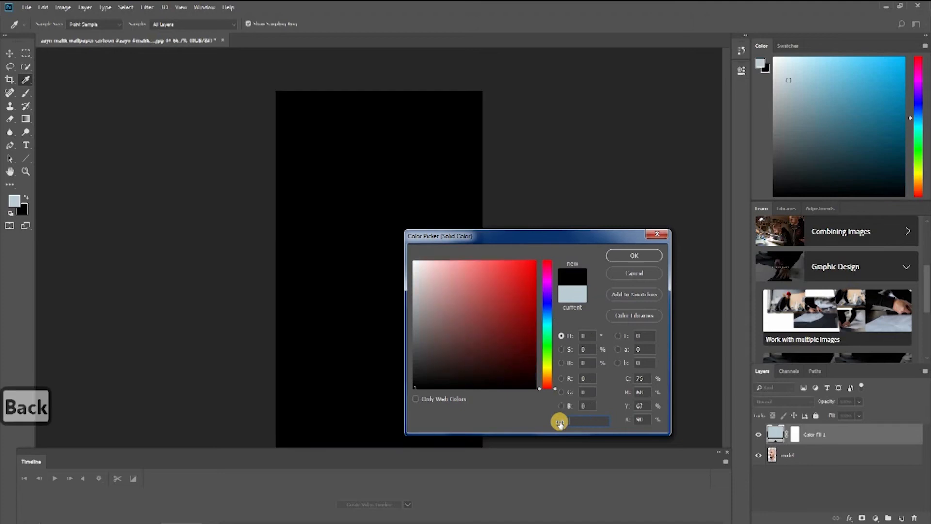
text(ffff)
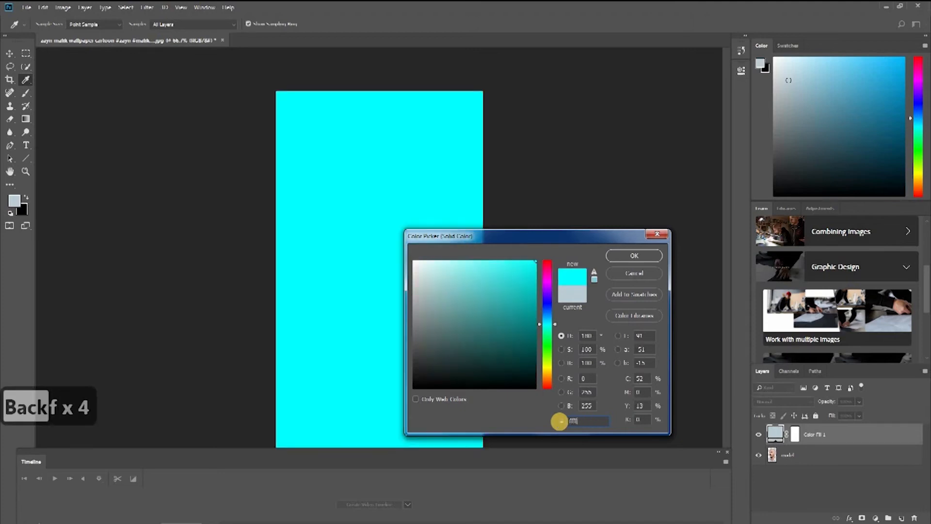
key(BackSpace)
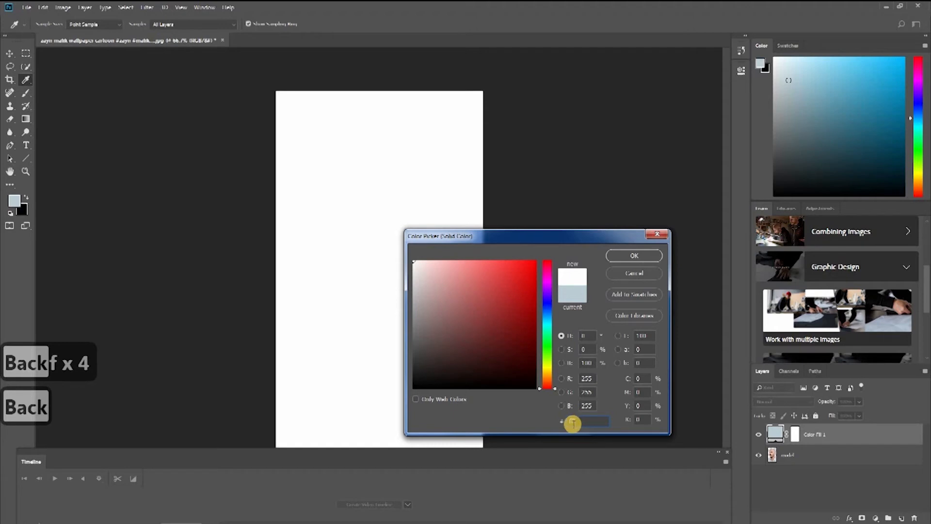
text(ffffff)
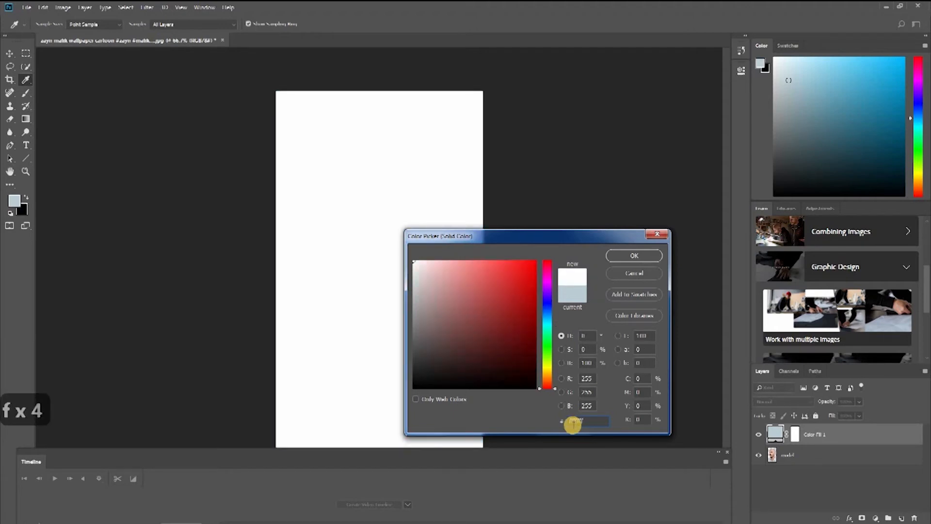
key(BackSpace)
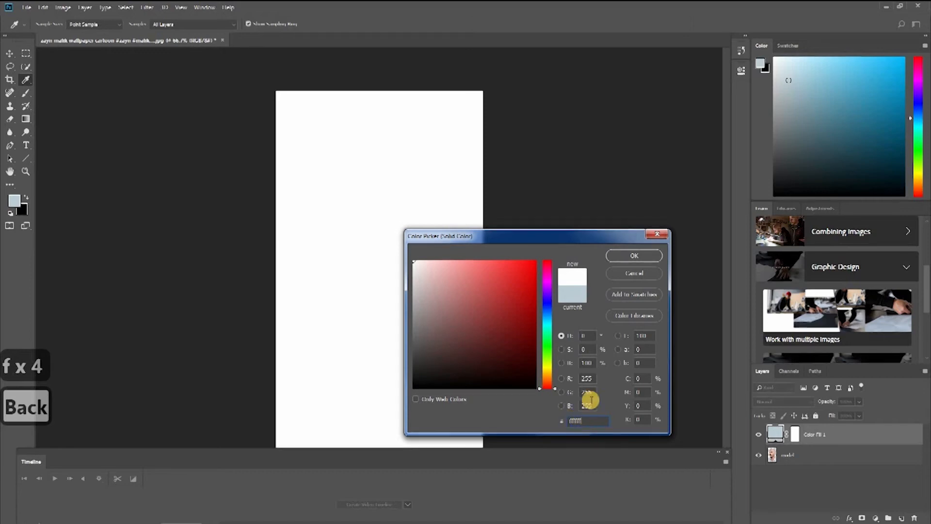
click(626, 262)
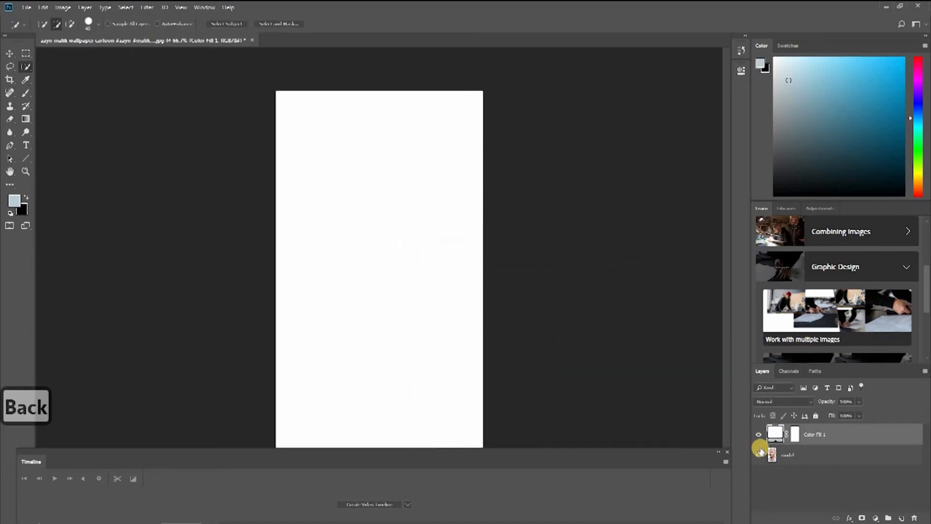
- Move the white color fill layer beneath the model layer and make the model layer active
drag(812, 435, 848, 461)
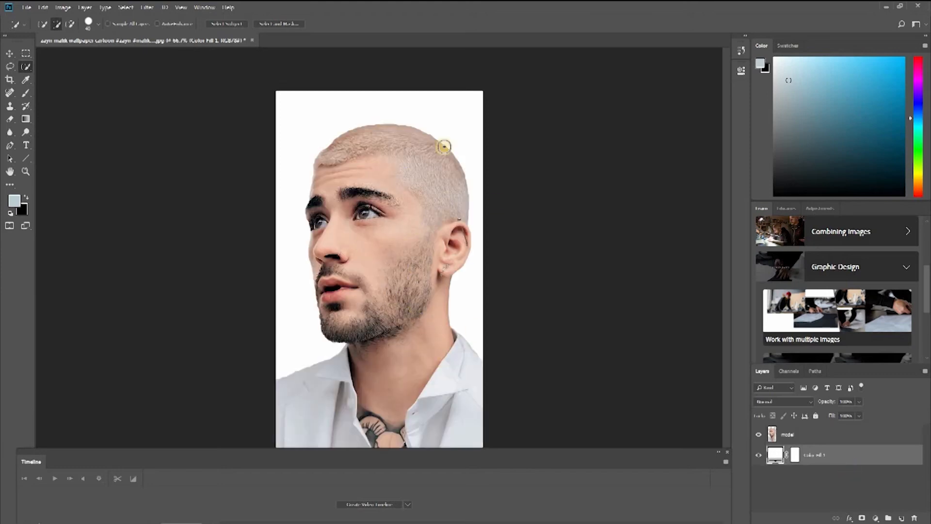
key(F2)
key(F2)
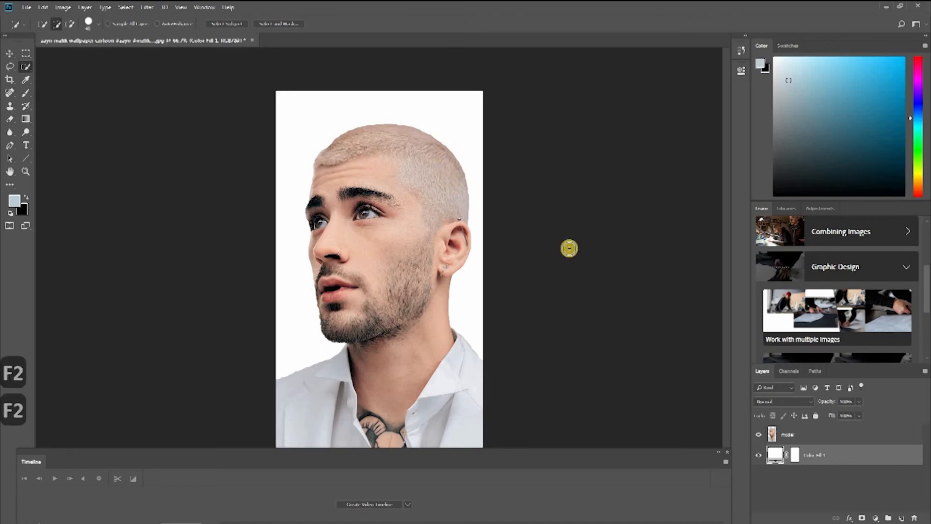
click(827, 437)
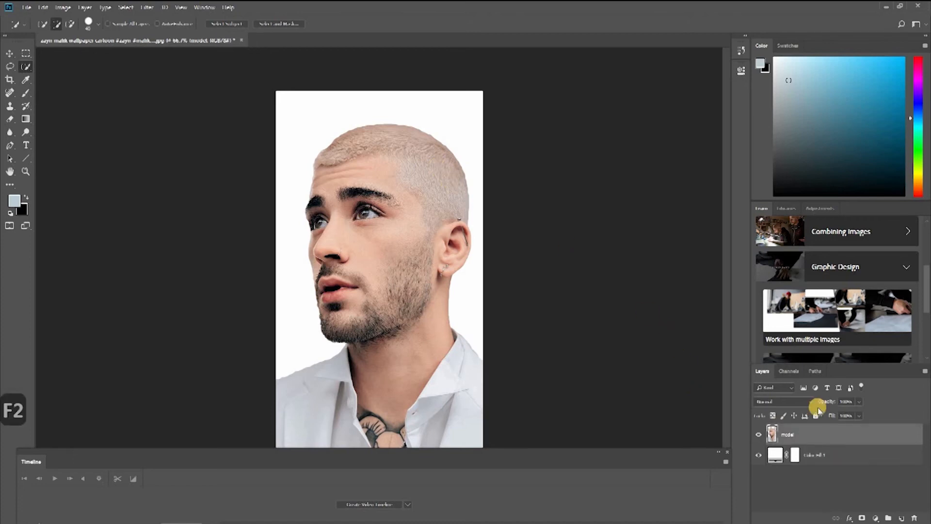
- Desaturate the model layer to turn the man black and white
key(ctrl+shift+u)
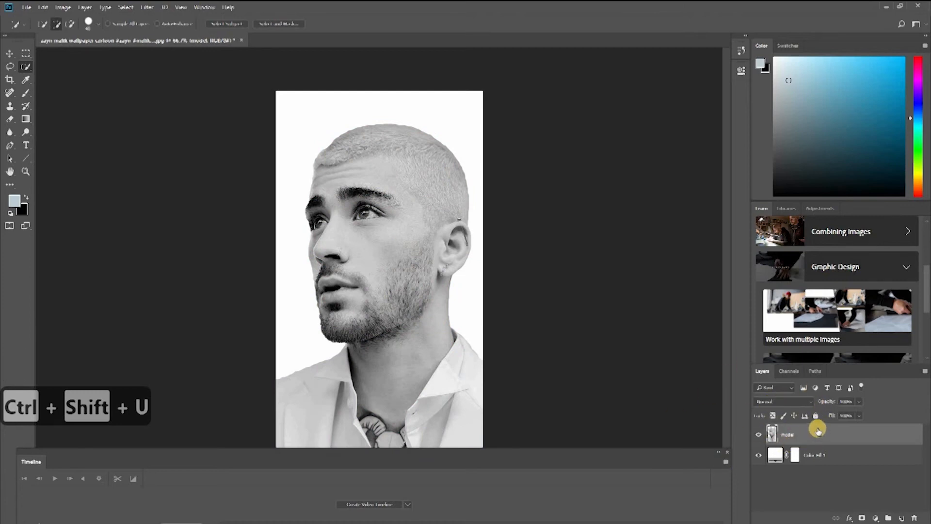
key(F2)
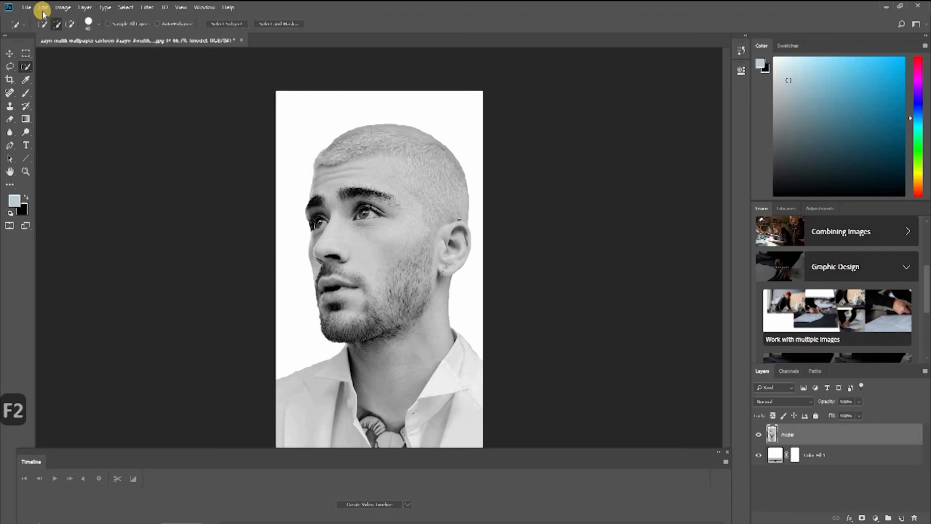
- Place the Desert JPEG from the Desktop into the document as an embedded image
click(25, 9)
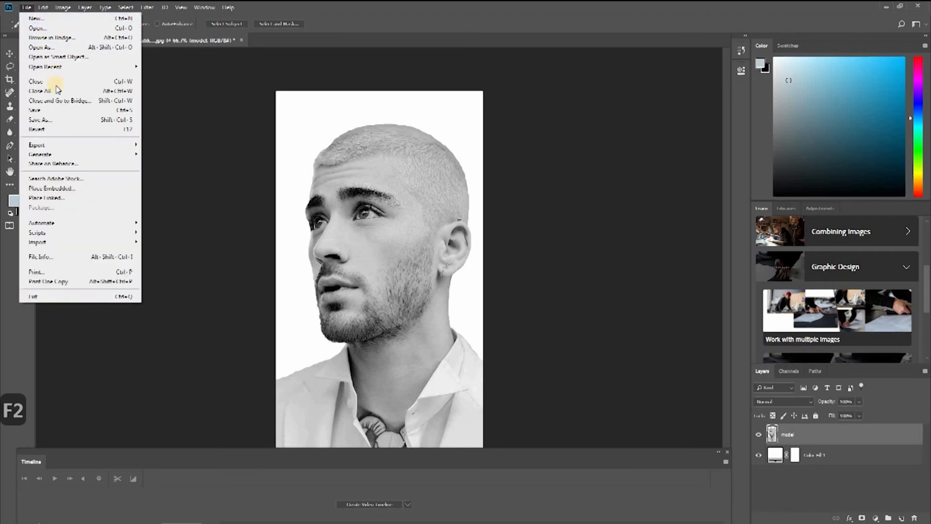
click(70, 188)
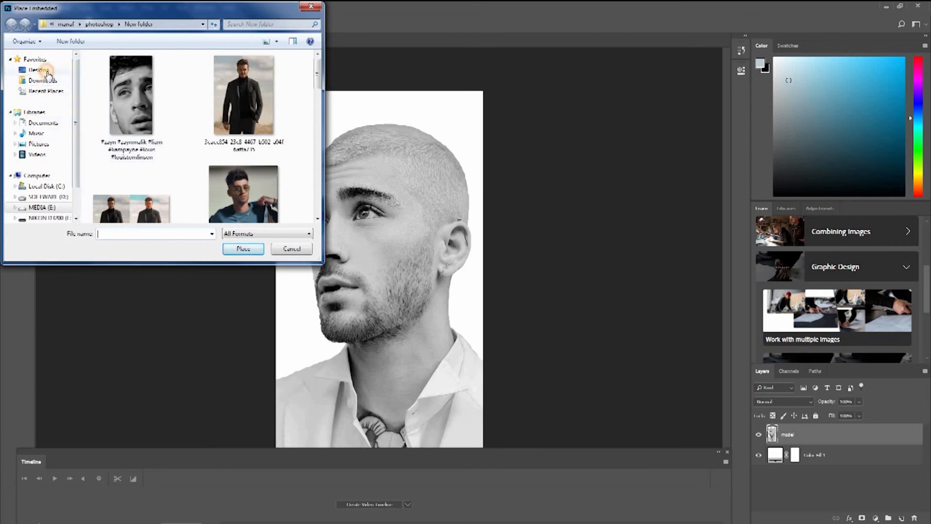
click(47, 73)
click(131, 205)
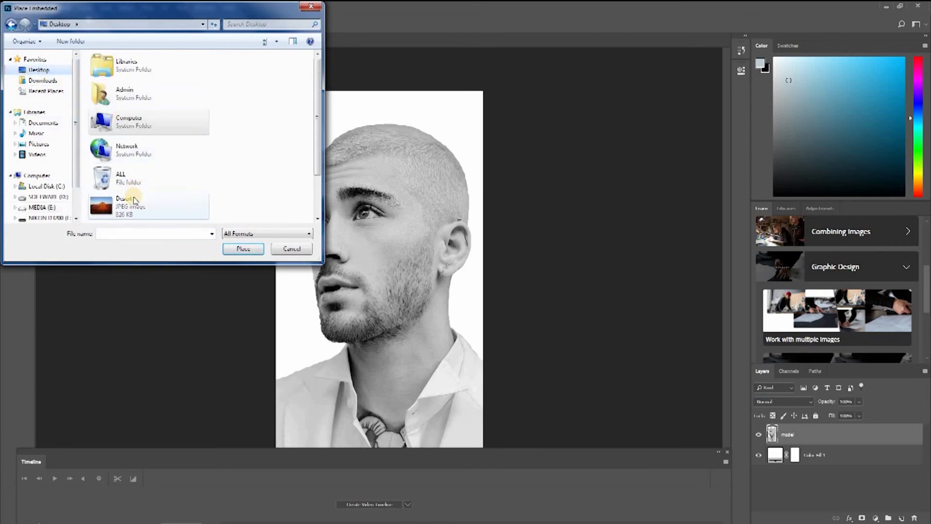
click(239, 249)
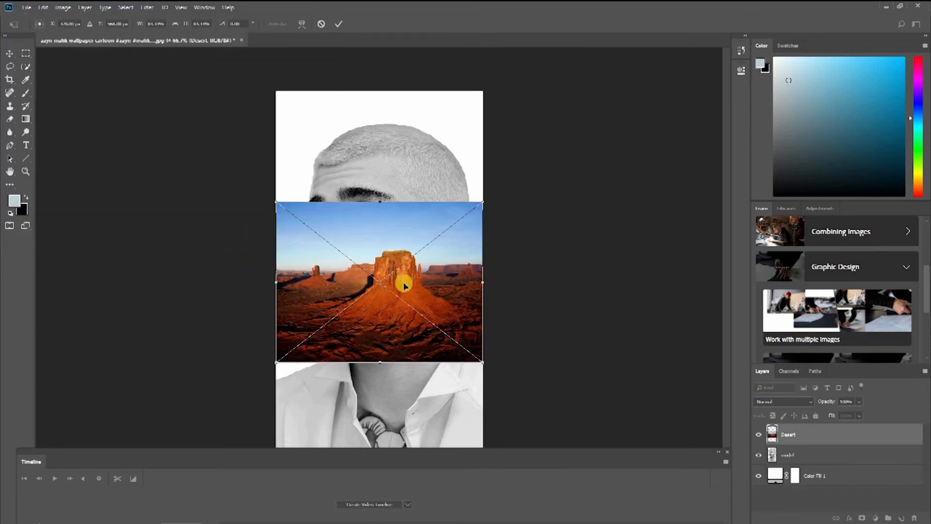
- Move the placed Desert image up and stretch it beyond the canvas sides and top so it covers the whole portrait
drag(388, 292, 388, 210)
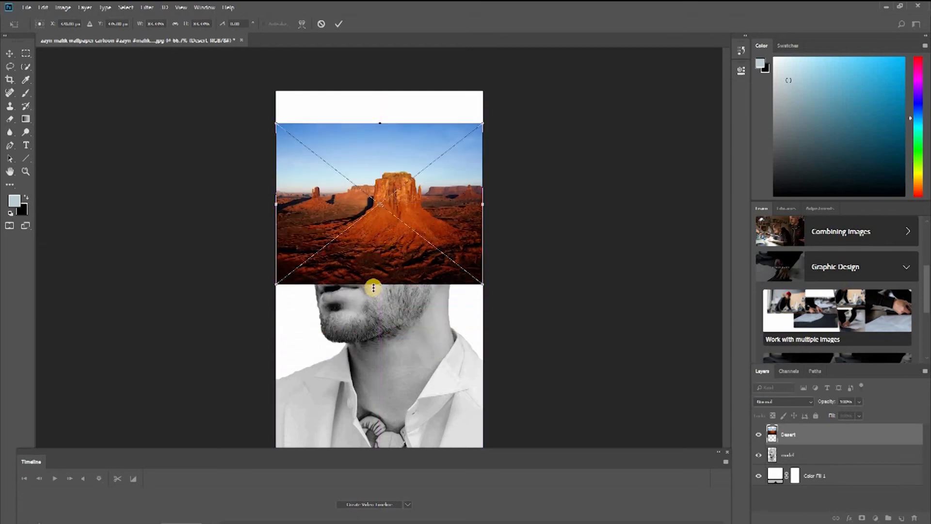
drag(382, 284, 427, 443)
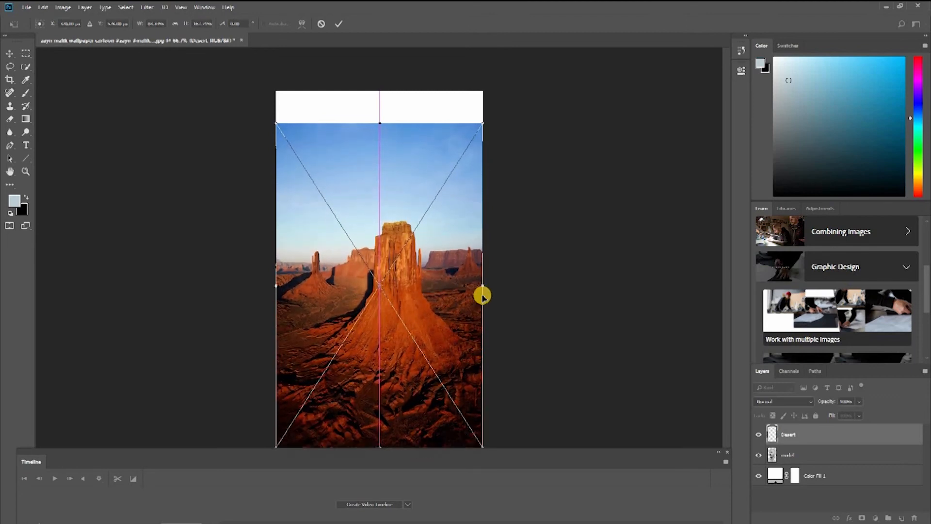
drag(488, 278, 584, 266)
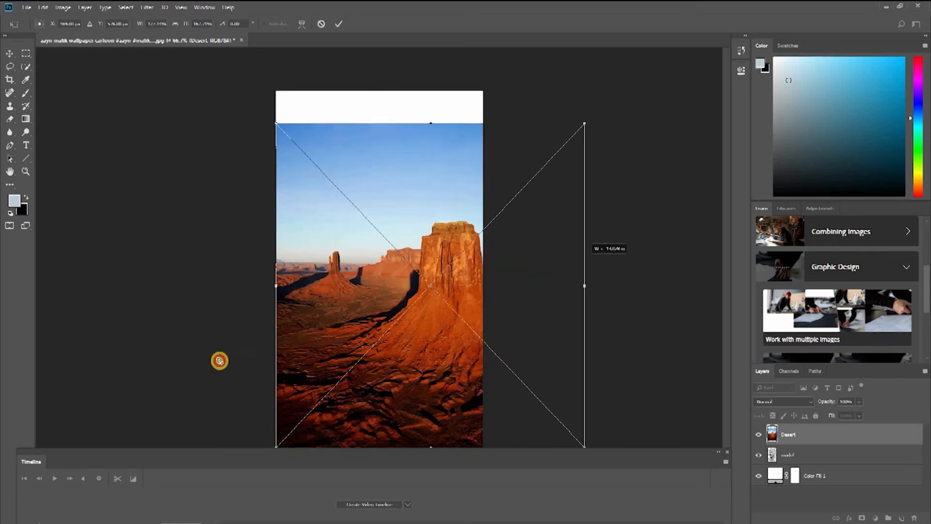
drag(241, 283, 141, 285)
drag(363, 82, 363, 86)
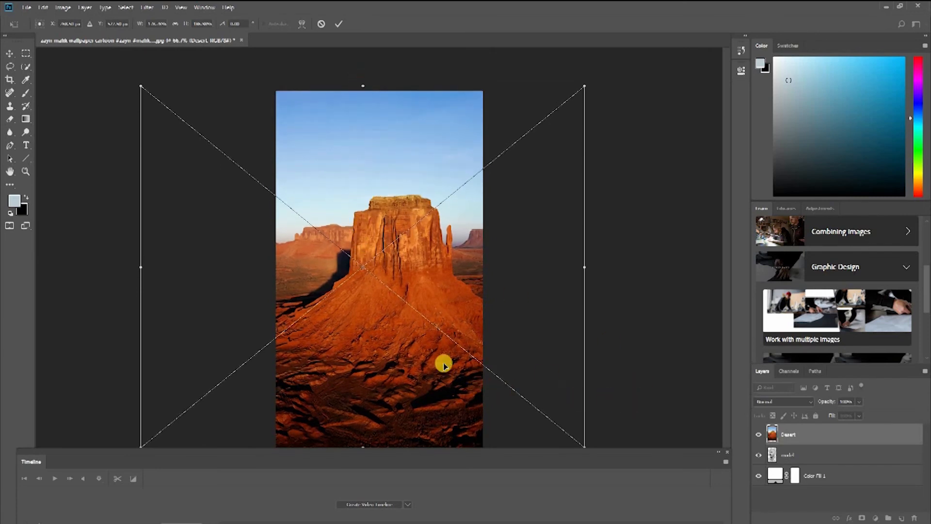
- Lower the Desert layer's opacity to about 60% and shift and stretch the image so the rock covers the man's face and the canvas stays filled
click(860, 400)
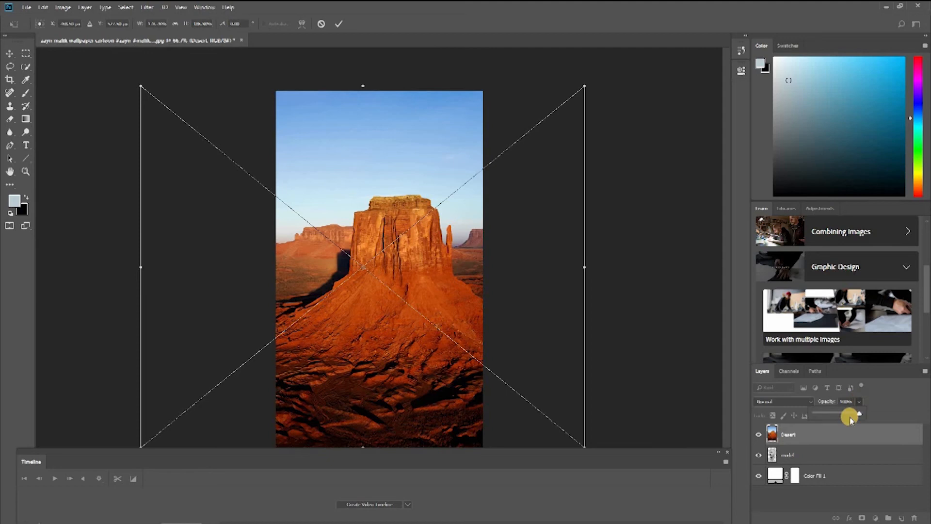
drag(840, 414, 840, 415)
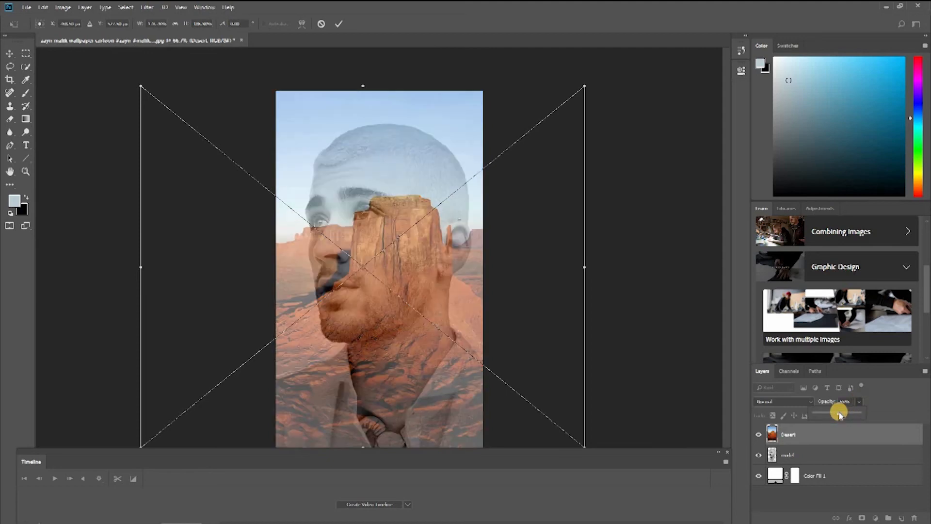
drag(357, 270, 358, 240)
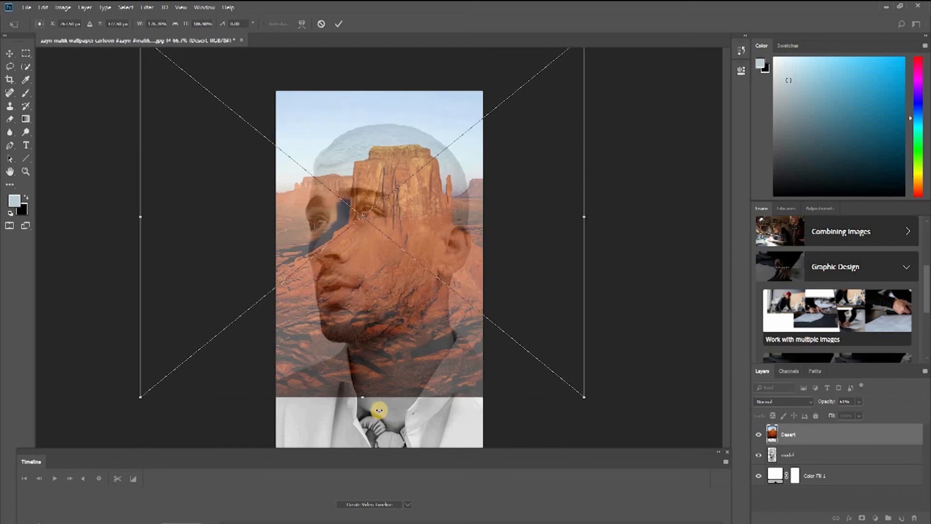
drag(366, 415, 370, 446)
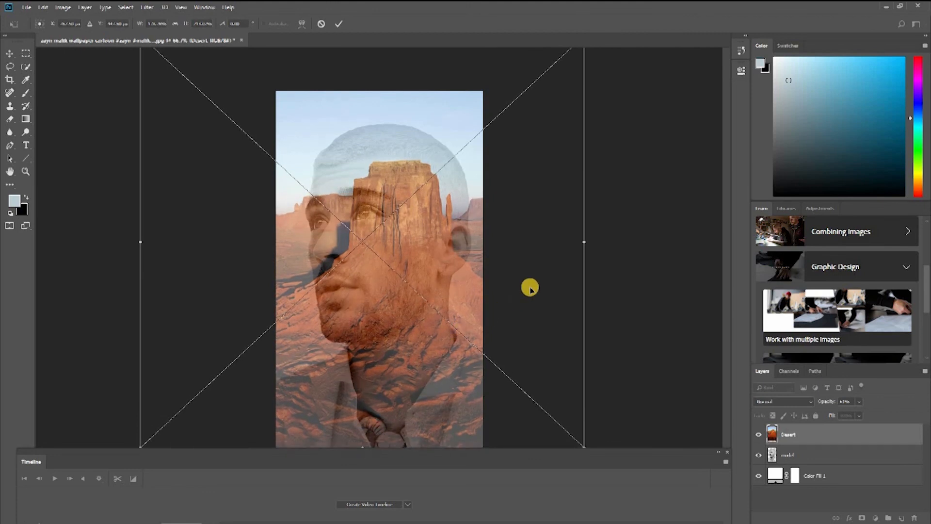
drag(584, 243, 605, 241)
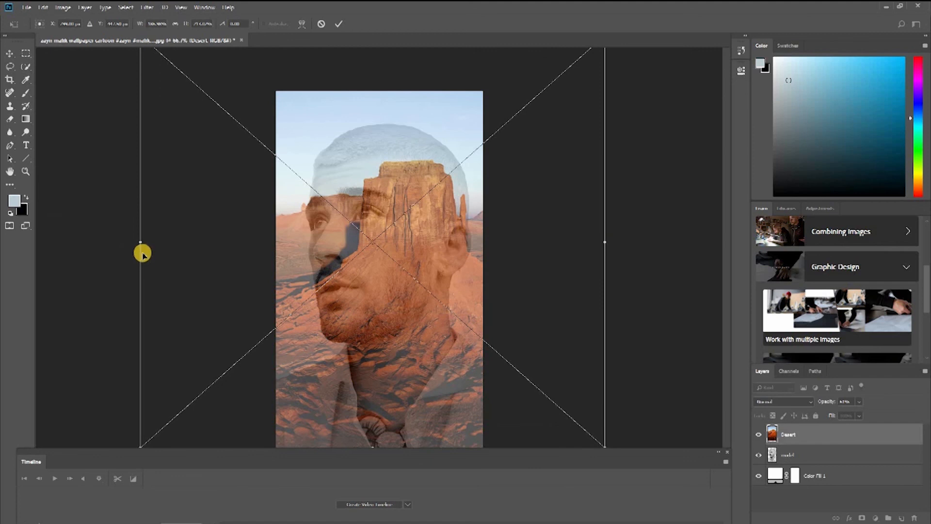
drag(120, 239, 91, 238)
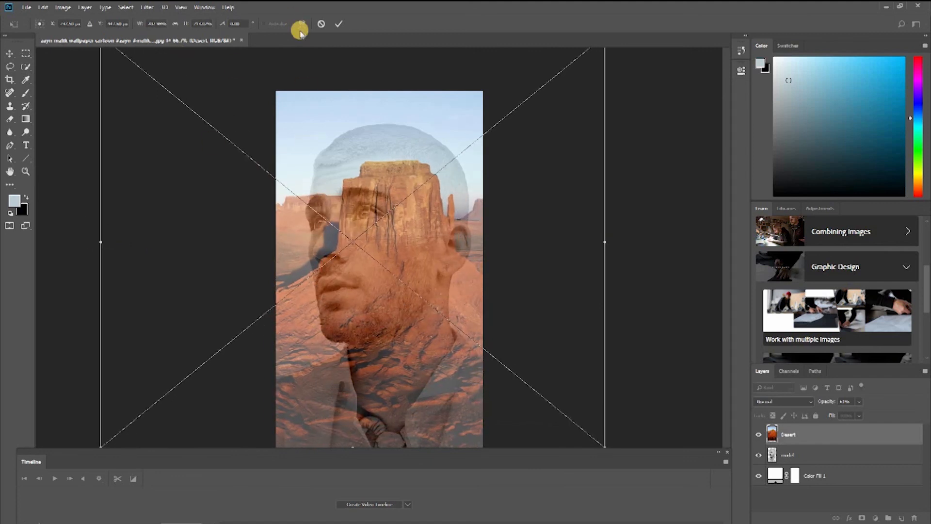
click(333, 25)
key(w)
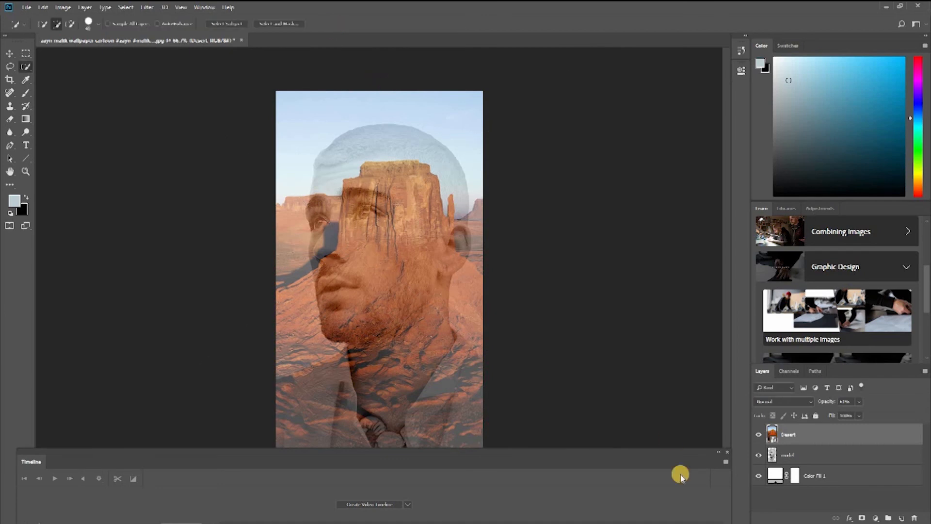
- Load the model layer's outline as a selection and use it to add a layer mask to the Desert layer
click(775, 455)
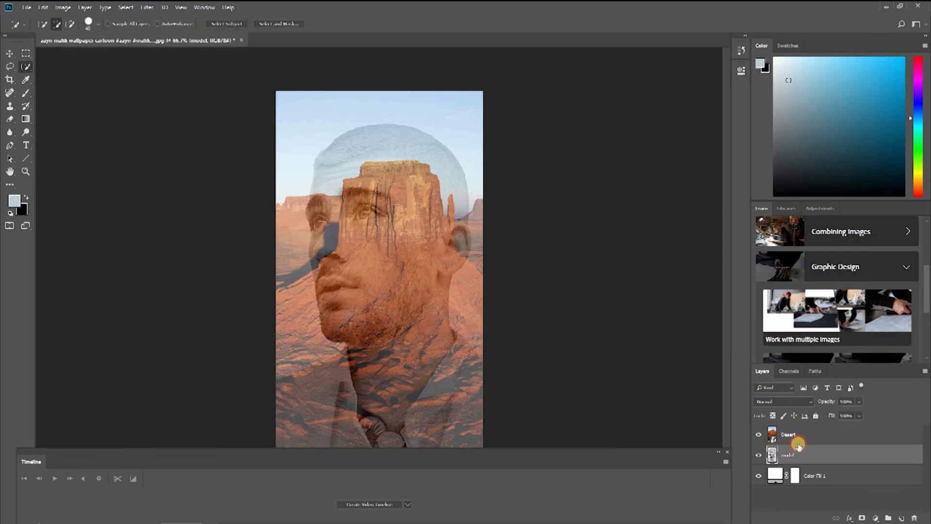
click(798, 443)
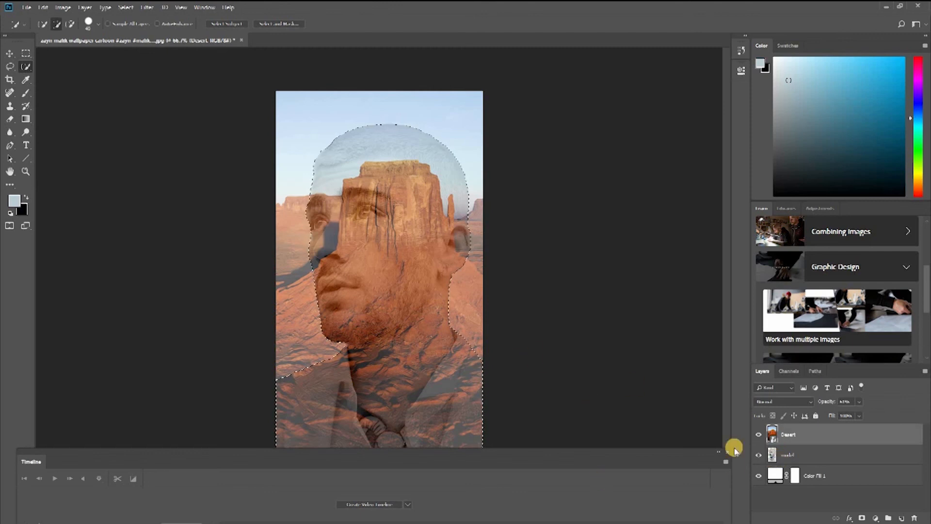
click(863, 518)
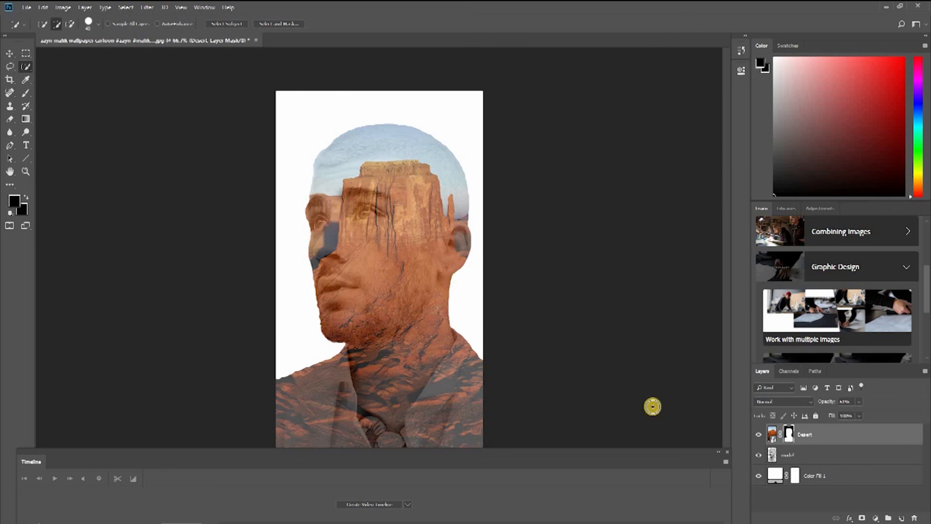
- Set the foreground color to a light blue sampled from the sky inside the man's head
click(802, 457)
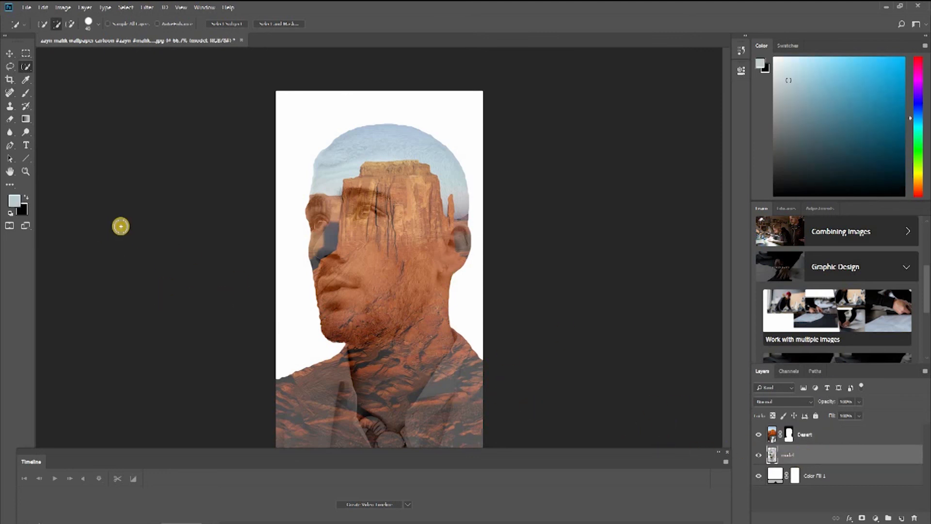
click(15, 206)
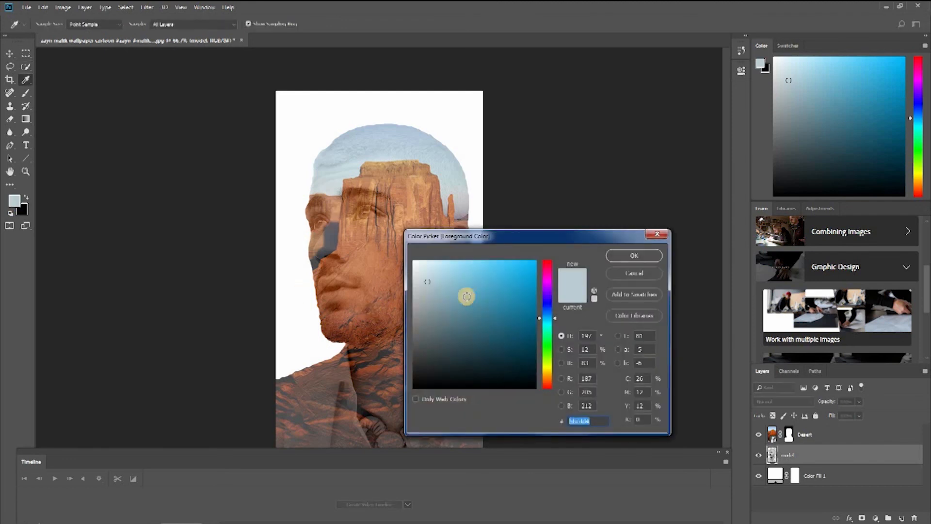
click(413, 146)
click(426, 151)
click(636, 257)
key(w)
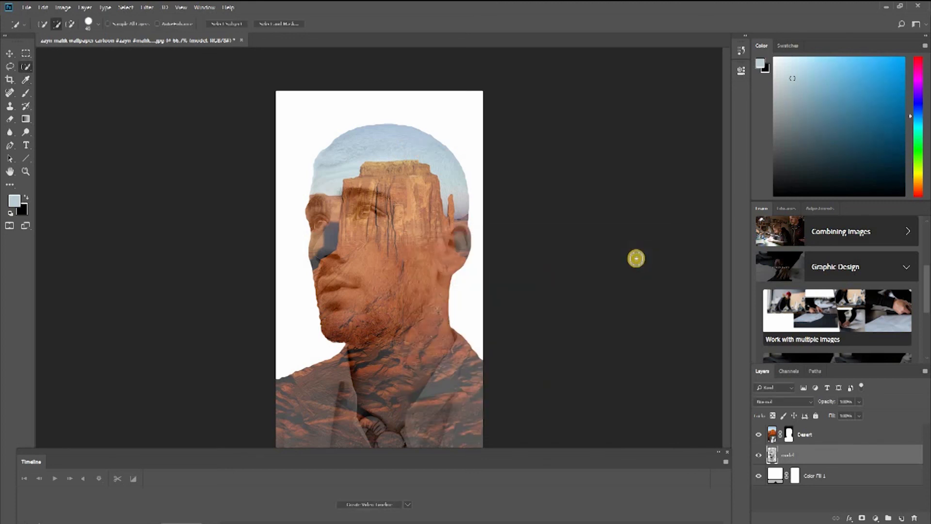
- Change the Color Fill 1 background to light blue bed0df, sampled from the sky inside the man's head
click(794, 477)
double_click(779, 480)
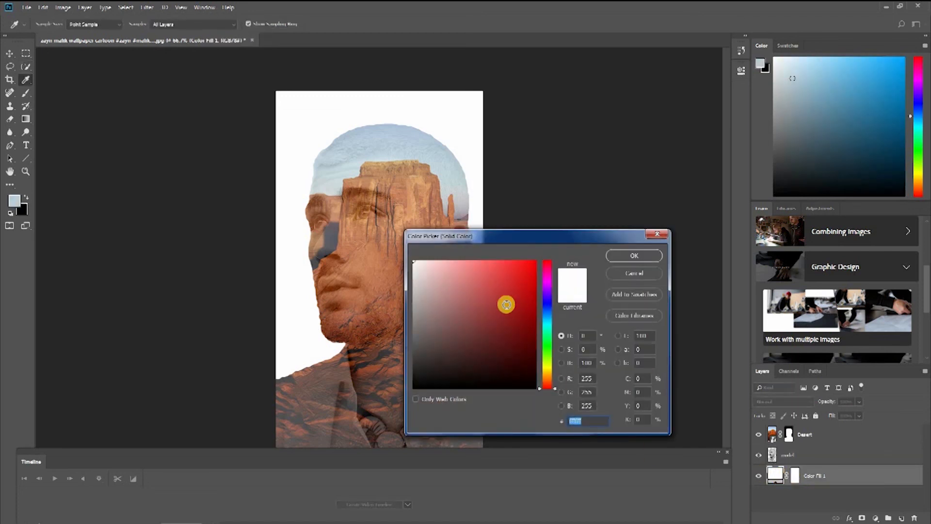
click(401, 145)
drag(403, 144, 416, 139)
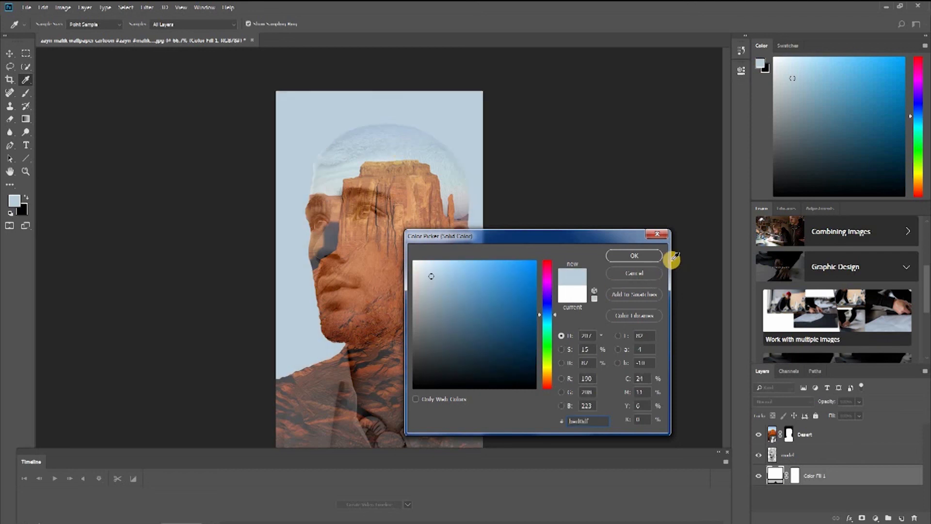